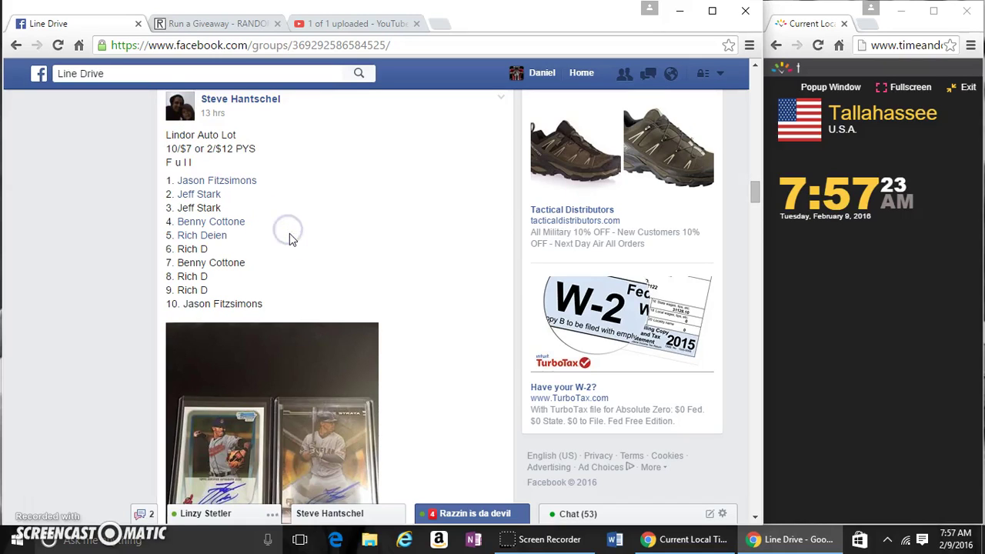
{"action": "scroll", "coordinate": [277, 239], "scroll_direction": "down", "scroll_amount": 1}
Copy the ten-name entry list from the Lindor Auto Lot post and comment 'live' under it
{"action": "left_click_drag", "start_coordinate": [233, 224], "coordinate": [166, 108]}
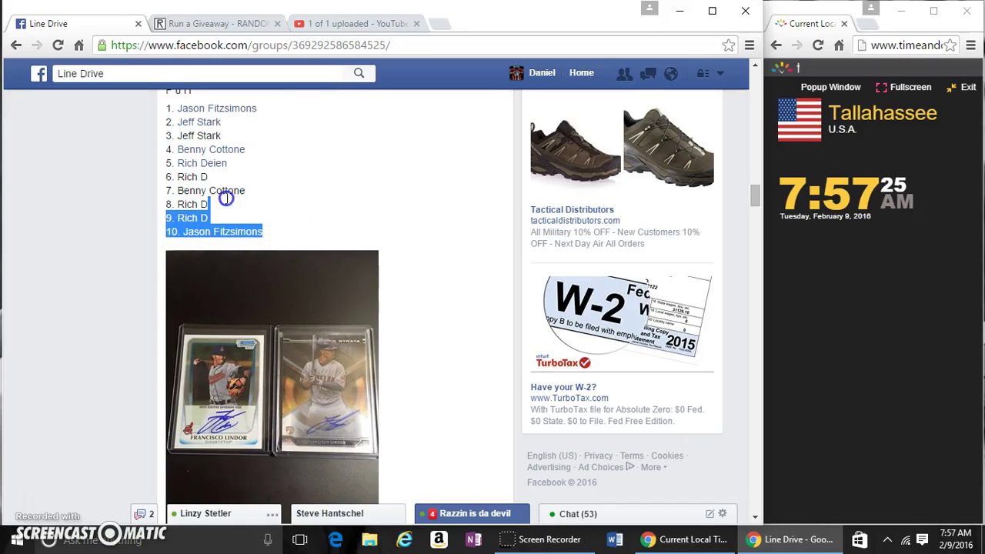
{"action": "right_click", "coordinate": [169, 111]}
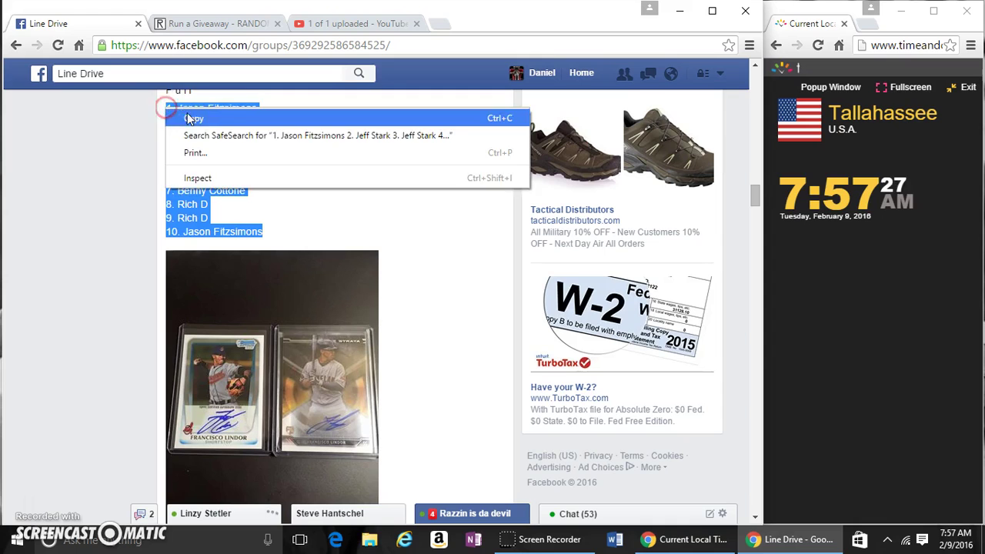
{"action": "left_click", "coordinate": [200, 120]}
{"action": "left_click", "coordinate": [341, 177]}
{"action": "scroll", "coordinate": [338, 184], "scroll_direction": "down", "scroll_amount": 4}
{"action": "scroll", "coordinate": [335, 204], "scroll_direction": "down", "scroll_amount": 4}
{"action": "type", "text": "live"}
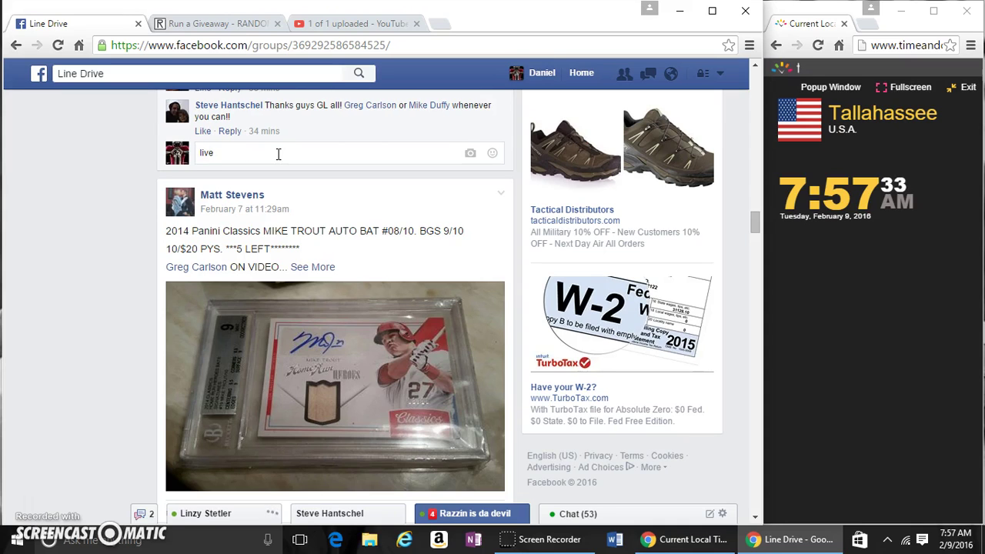
{"action": "key", "text": "Return"}
{"action": "scroll", "coordinate": [341, 164], "scroll_direction": "up", "scroll_amount": 3}
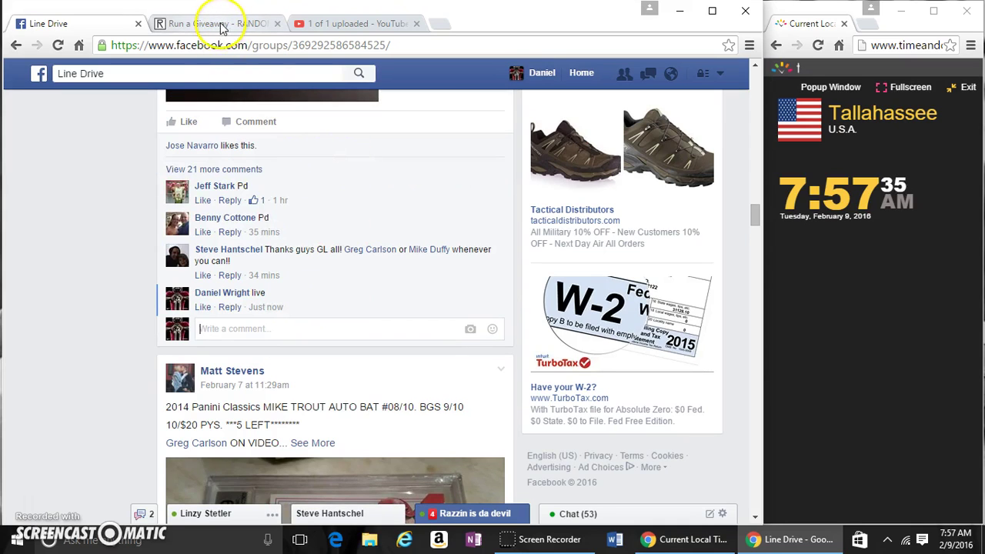
Paste the ten copied entries as plain text into the giveaway entries box
{"action": "left_click", "coordinate": [221, 27]}
{"action": "right_click", "coordinate": [268, 235]}
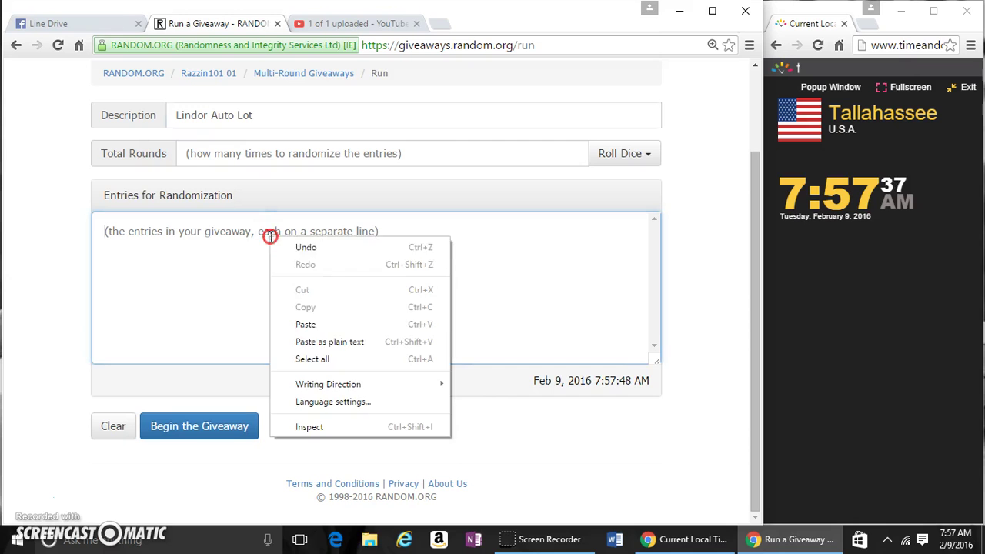
{"action": "left_click", "coordinate": [330, 343]}
Set 8 rounds with a 2d6 dice roll and begin the giveaway
{"action": "left_click", "coordinate": [646, 154]}
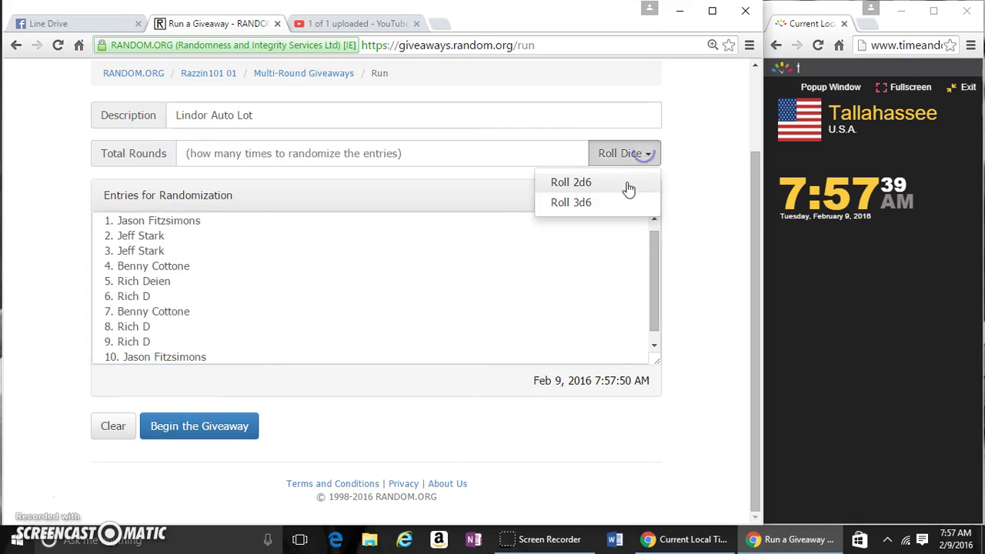
{"action": "left_click", "coordinate": [629, 181]}
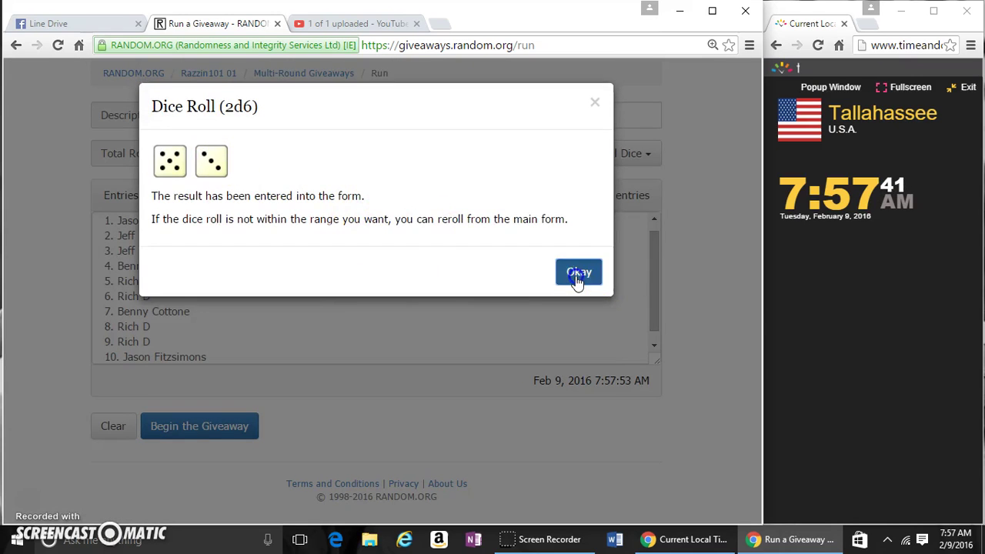
{"action": "left_click", "coordinate": [578, 277]}
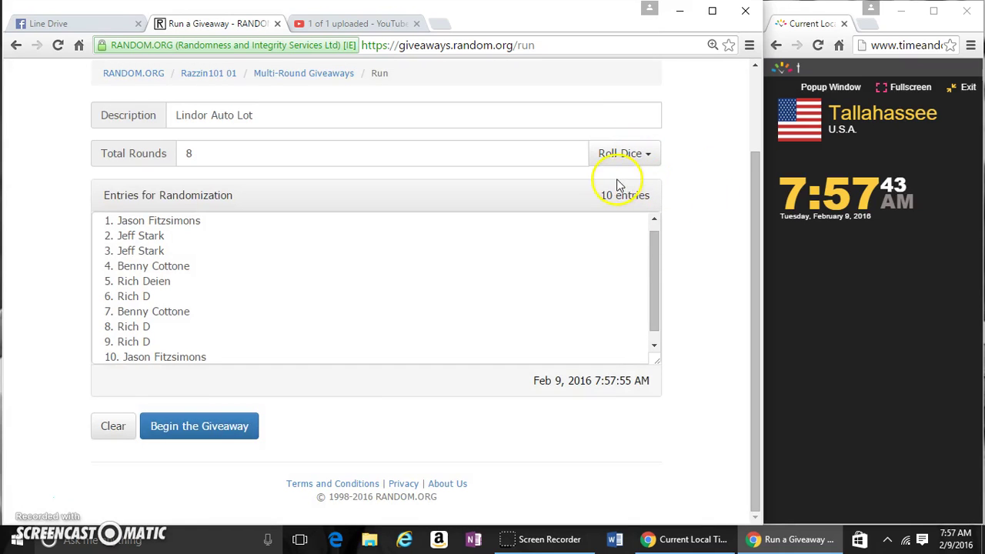
{"action": "left_click", "coordinate": [224, 427]}
{"action": "left_click", "coordinate": [508, 278]}
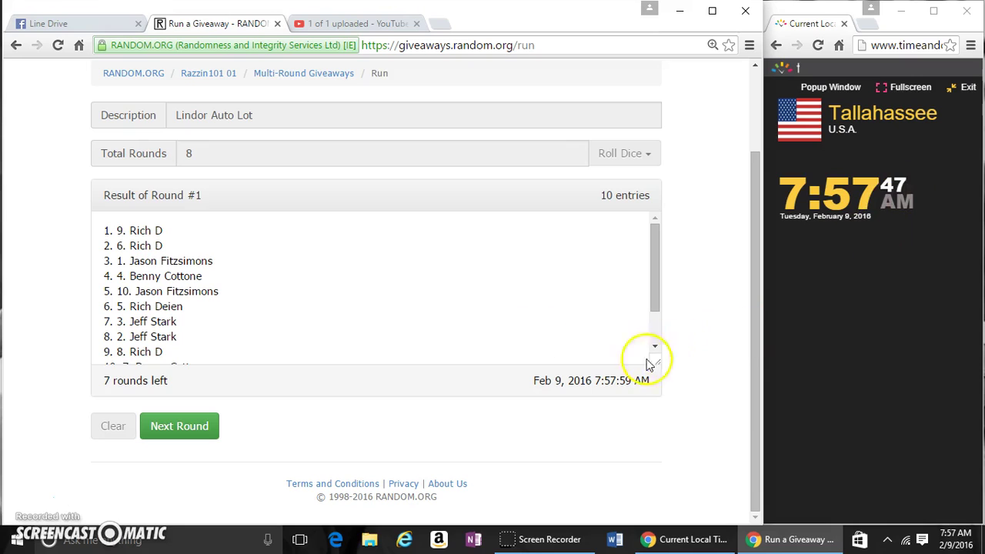
Enlarge the results box and advance through rounds 2 to 8, ending with the final round
{"action": "left_click_drag", "start_coordinate": [655, 360], "coordinate": [652, 417]}
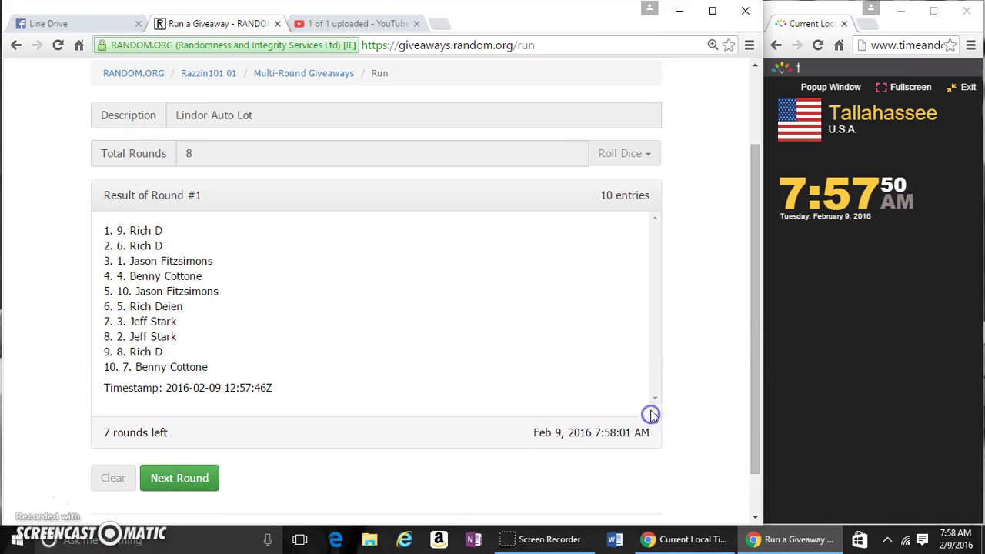
{"action": "left_click", "coordinate": [198, 478]}
{"action": "left_click", "coordinate": [198, 478]}
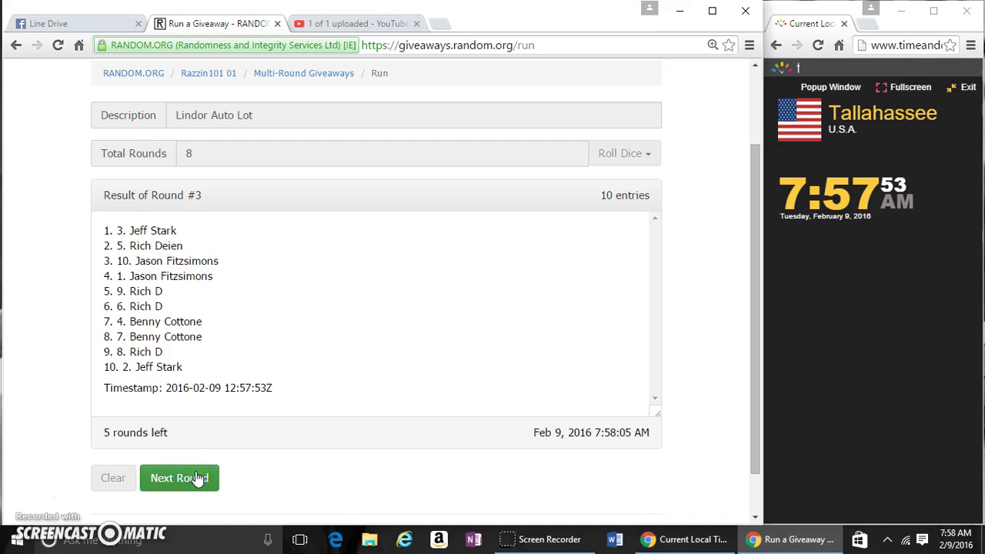
{"action": "left_click", "coordinate": [198, 477]}
{"action": "left_click", "coordinate": [197, 477]}
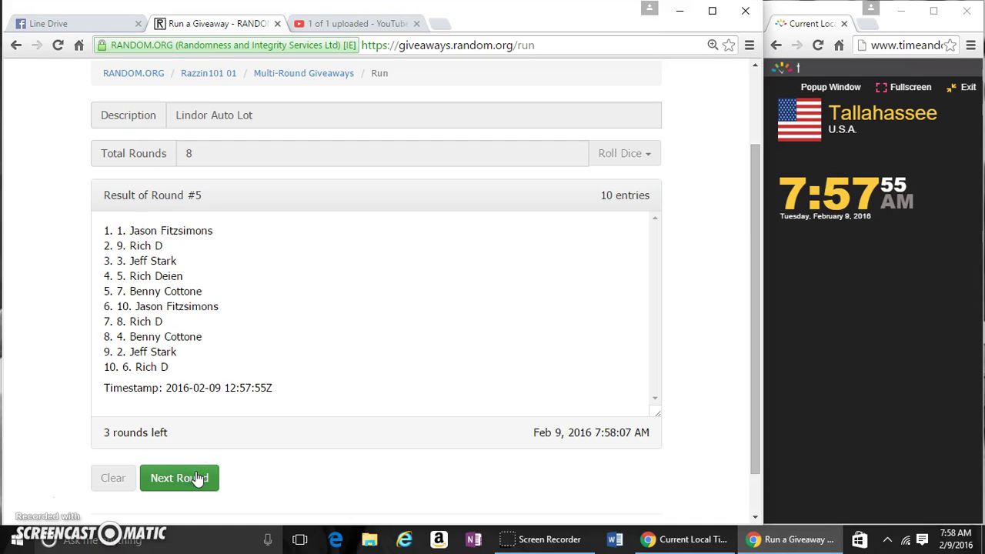
{"action": "left_click", "coordinate": [197, 478]}
{"action": "left_click", "coordinate": [198, 477]}
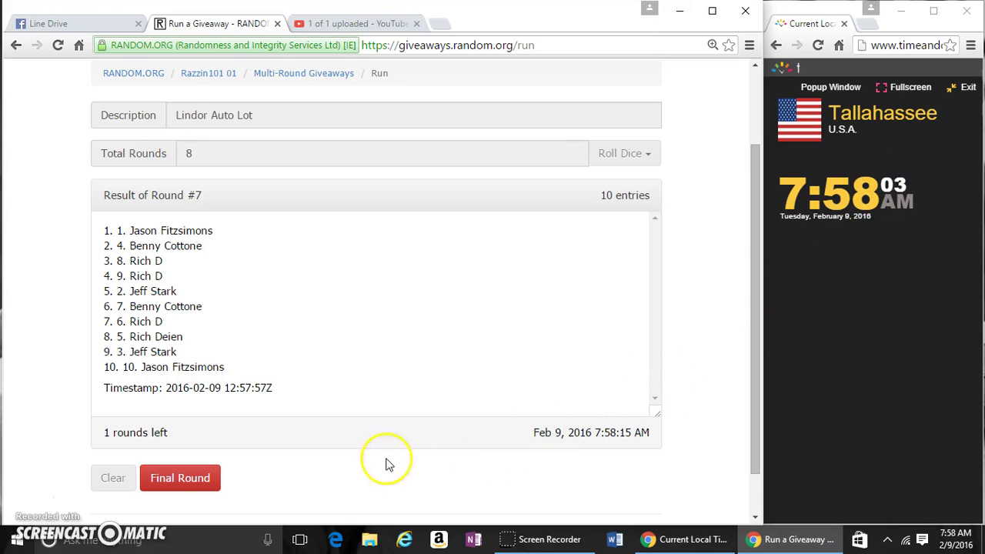
{"action": "left_click", "coordinate": [173, 480]}
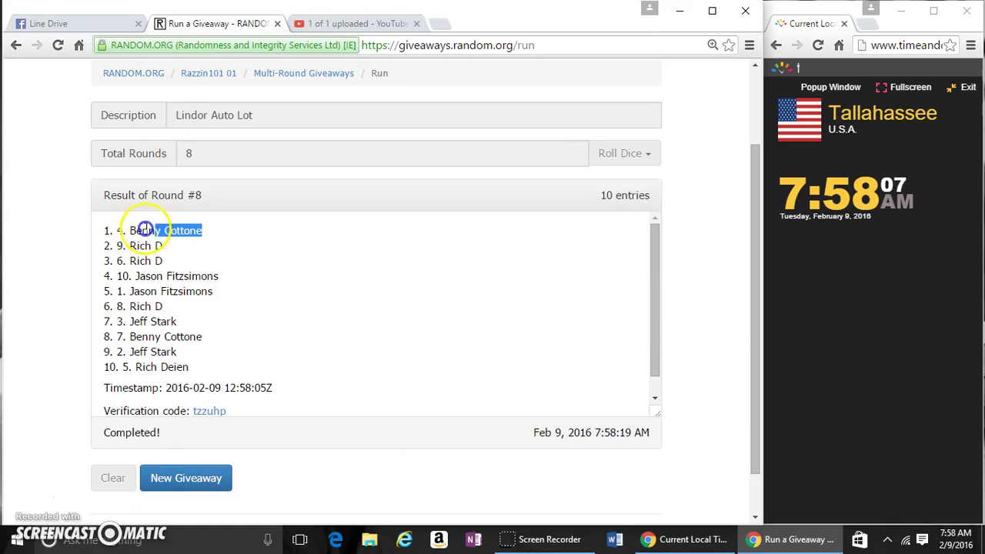
Highlight the top winning entry and the verification code, then go back to the Facebook group
{"action": "left_click_drag", "start_coordinate": [208, 231], "coordinate": [54, 229]}
{"action": "left_click_drag", "start_coordinate": [234, 411], "coordinate": [182, 406]}
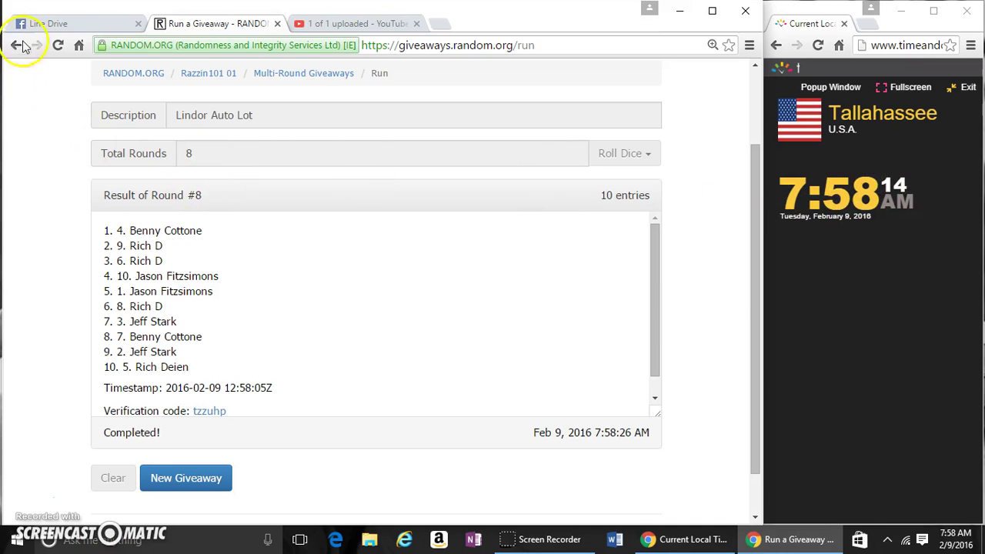
{"action": "left_click", "coordinate": [50, 23]}
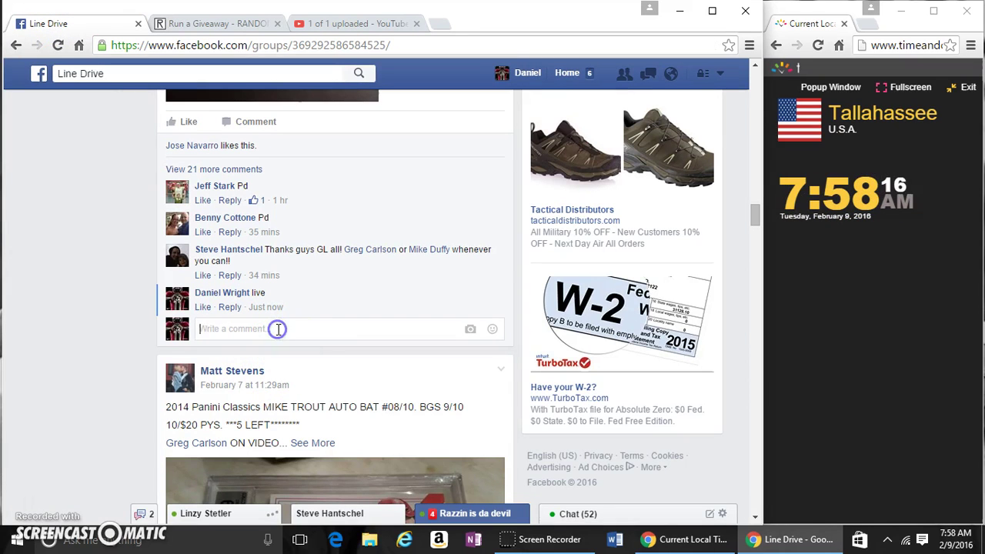